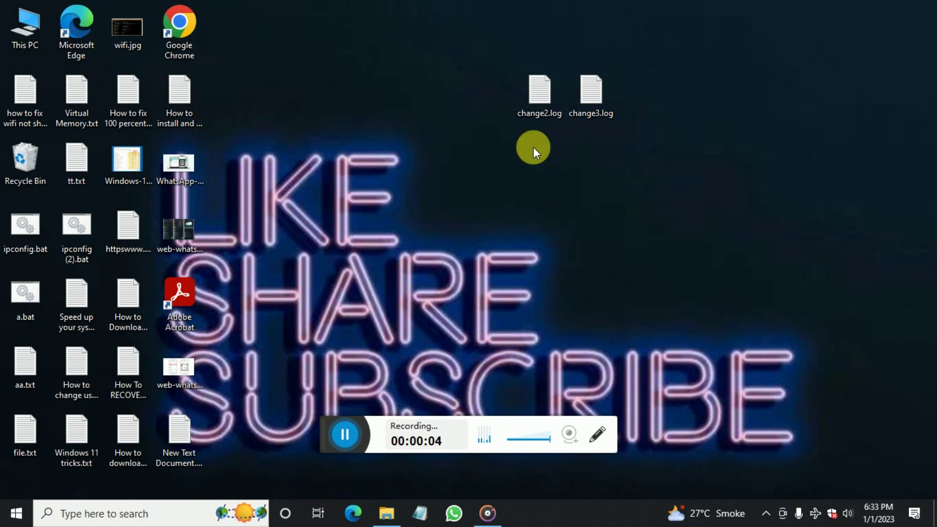
# - Launch Notepad++ from the Start menu's Recently added list, opening change2.log
pyautogui.moveTo(503, 62); pyautogui.dragTo(638, 131)
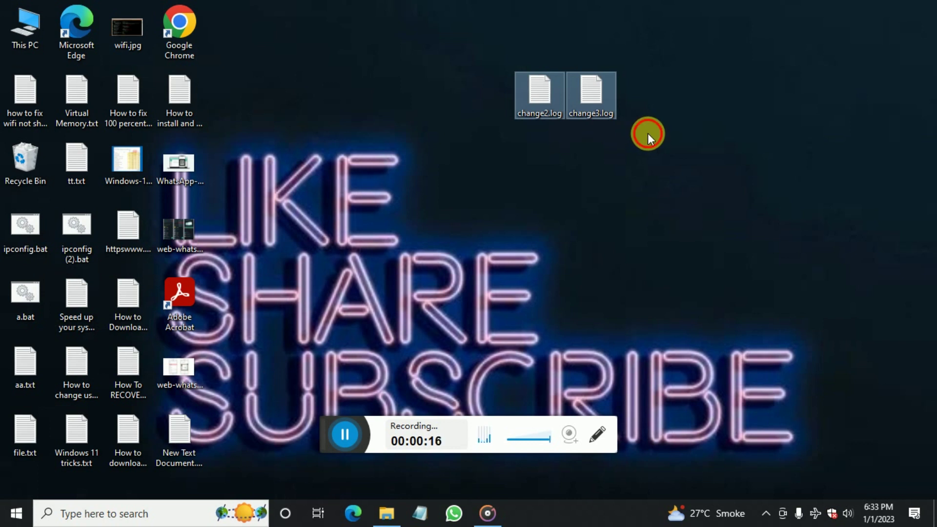
pyautogui.click(648, 133)
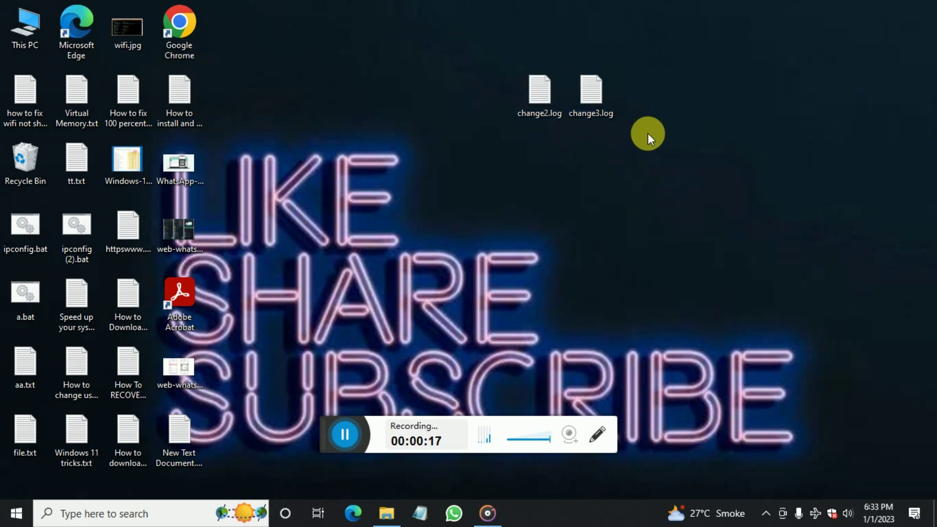
pyautogui.click(16, 513)
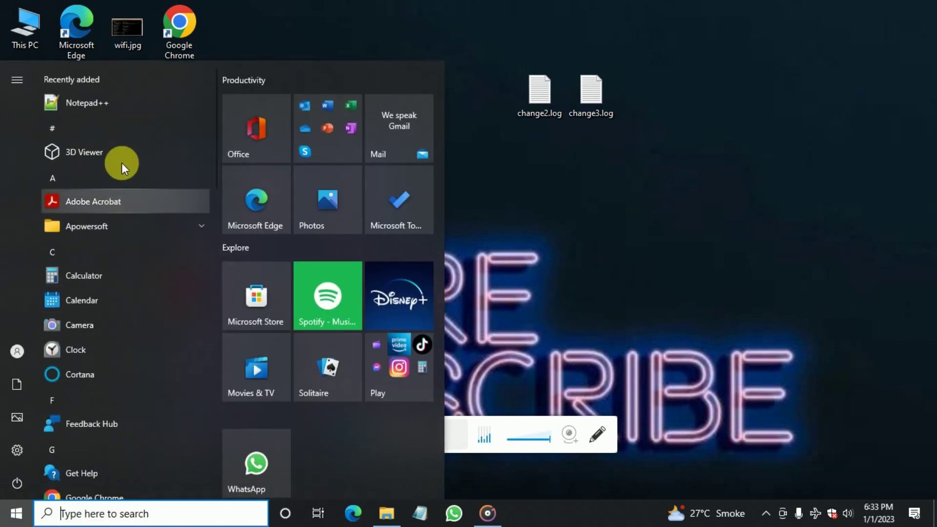
pyautogui.click(99, 106)
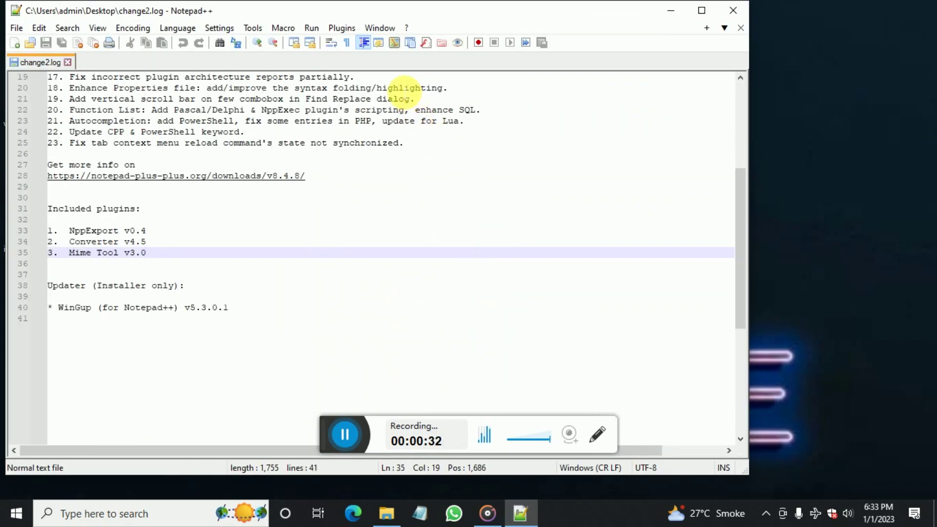
# - In Plugins Admin, tick the Compare plugin and start its installation
pyautogui.click(340, 29)
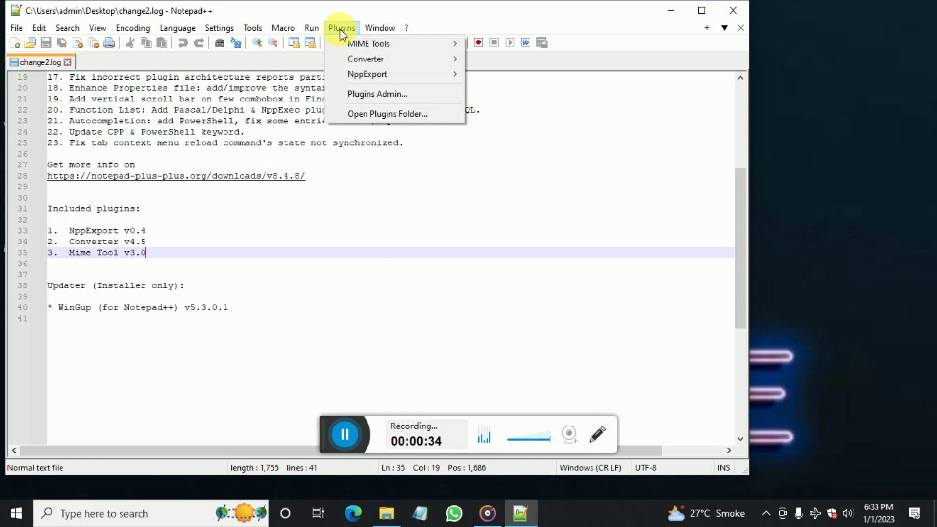
pyautogui.click(443, 95)
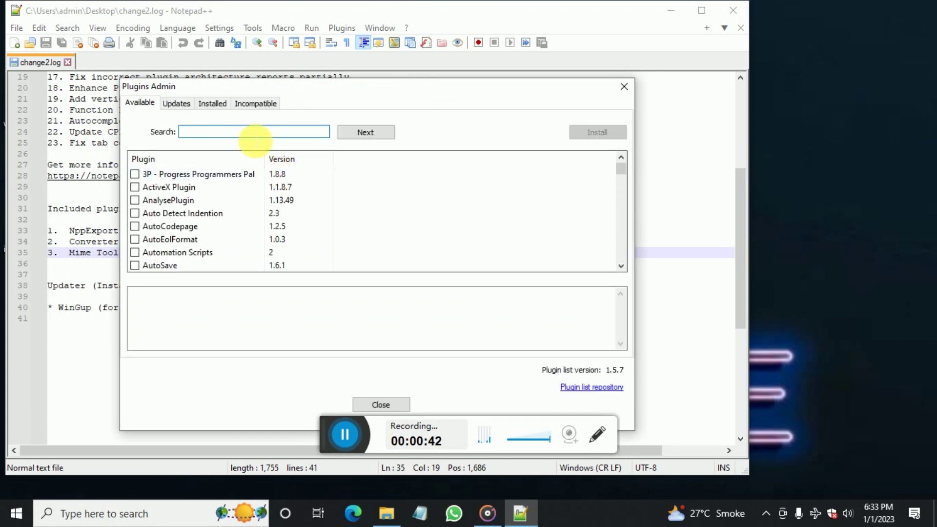
pyautogui.write('compare')
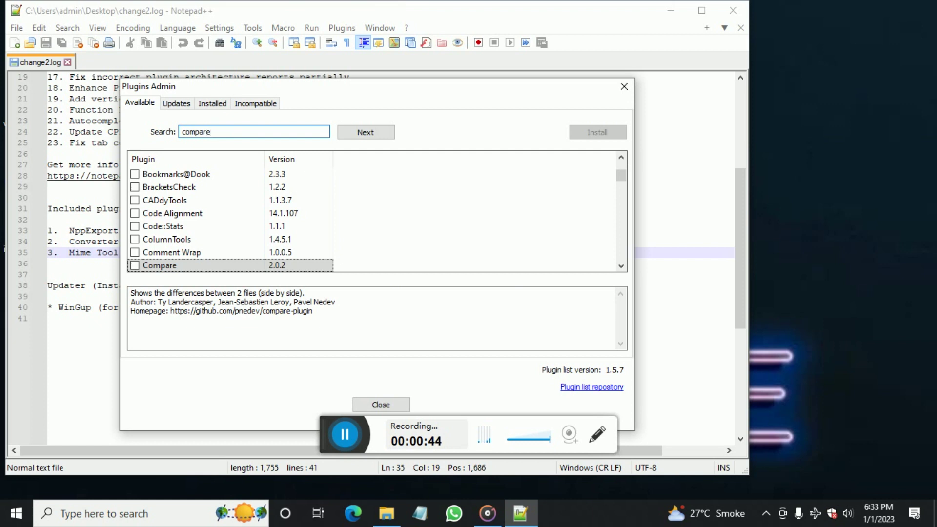
pyautogui.click(134, 267)
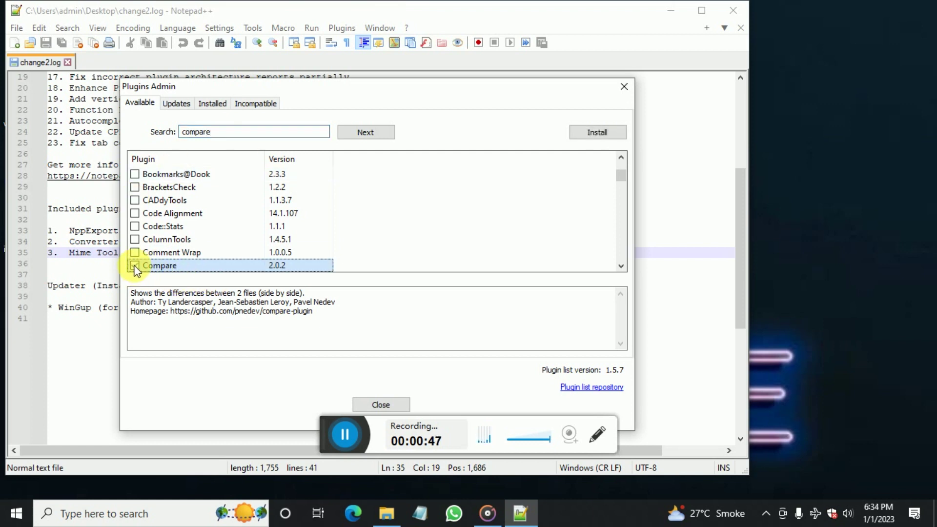
pyautogui.click(604, 135)
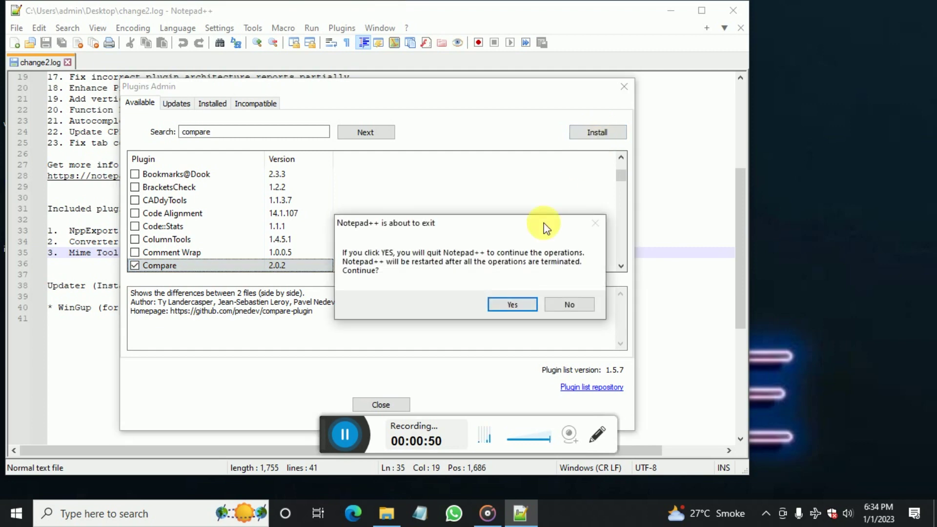
# - Let Notepad++ restart, then confirm the Compare commands appear under Plugins
pyautogui.click(511, 305)
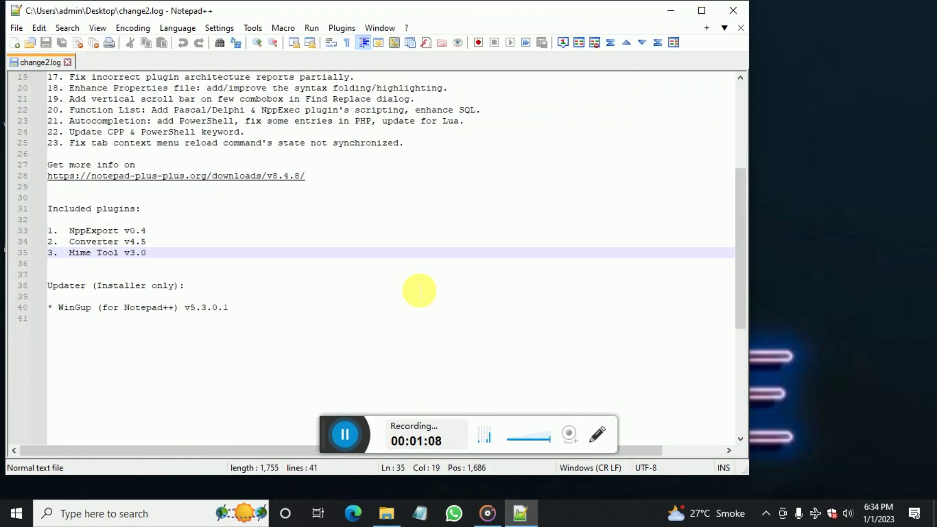
pyautogui.click(341, 27)
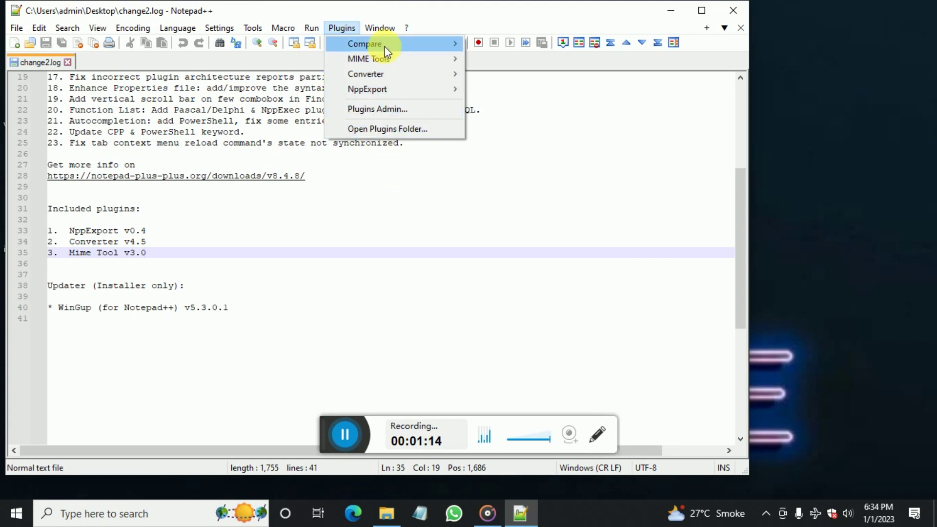
pyautogui.moveTo(365, 44)
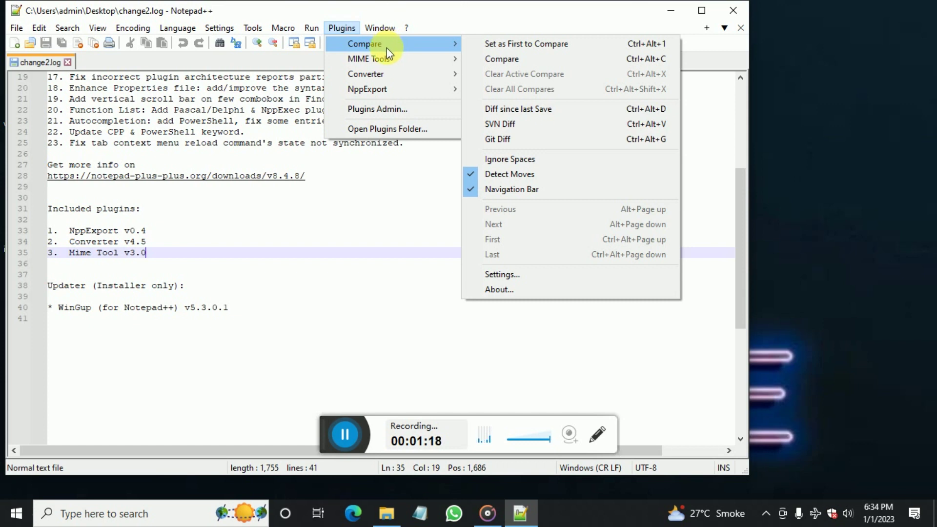
pyautogui.click(67, 62)
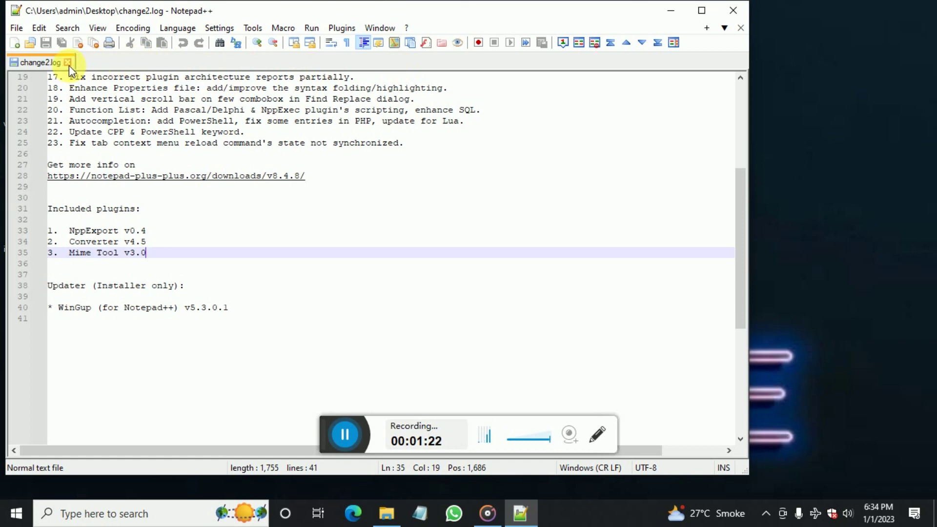
# - Close the change2.log document and exit Notepad++ to return to the desktop
pyautogui.click(69, 65)
pyautogui.click(734, 11)
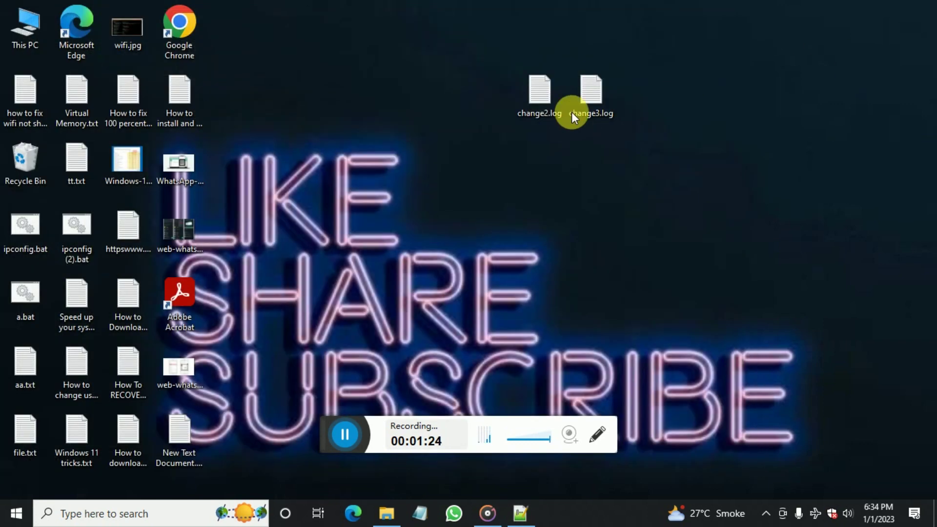
pyautogui.click(591, 95)
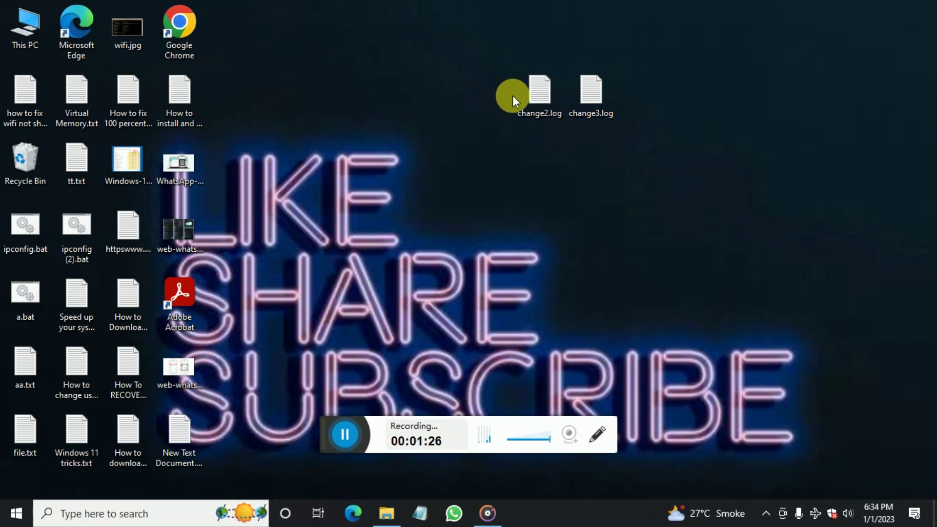
# - View change2.log and change3.log in Notepad, then close both windows
pyautogui.click(528, 95)
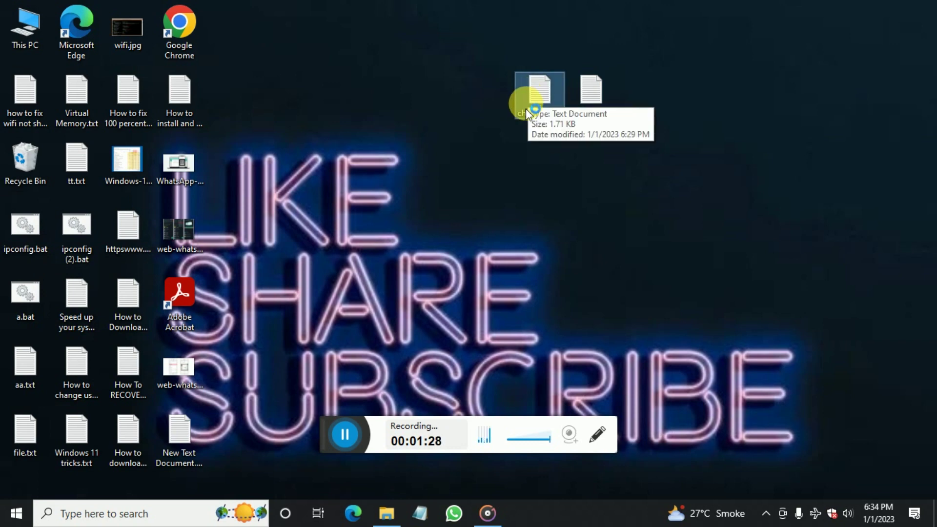
pyautogui.doubleClick(528, 101)
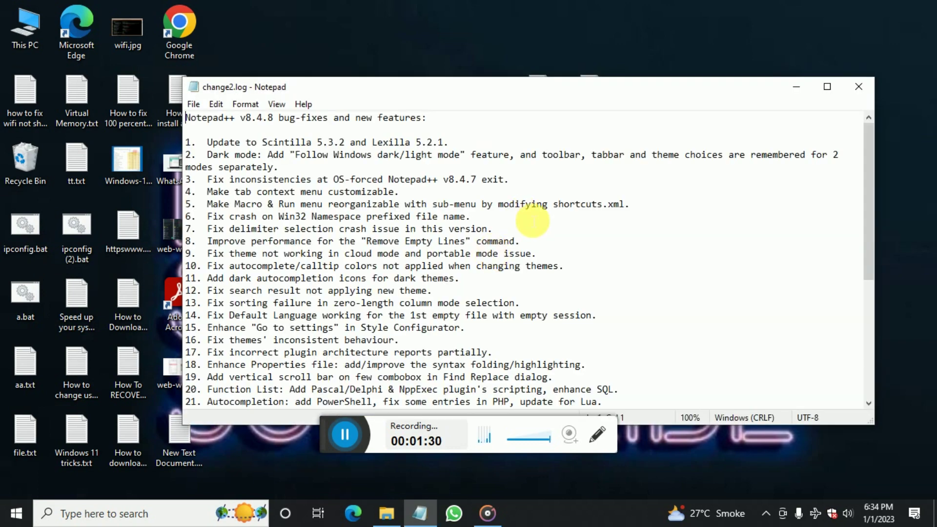
pyautogui.scroll(-5, 541, 249)
pyautogui.scroll(4, 542, 250)
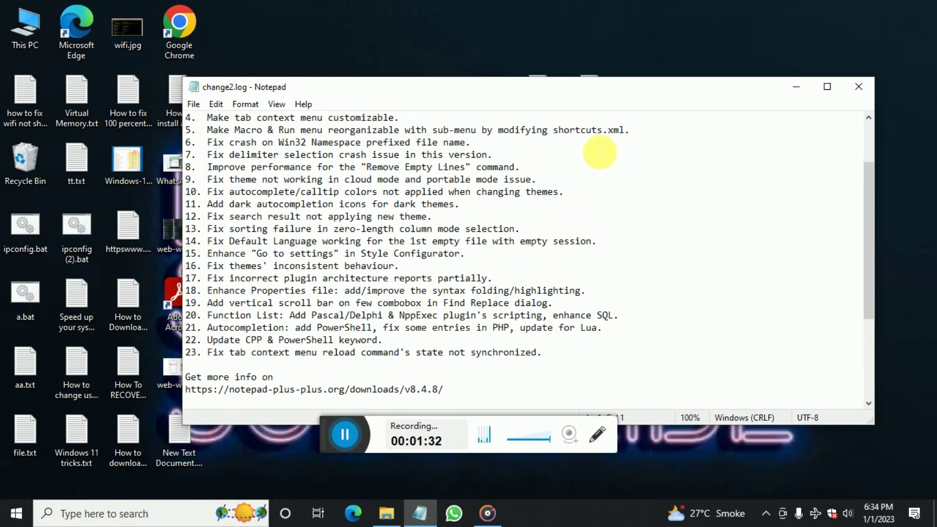
pyautogui.moveTo(593, 89); pyautogui.dragTo(479, 110)
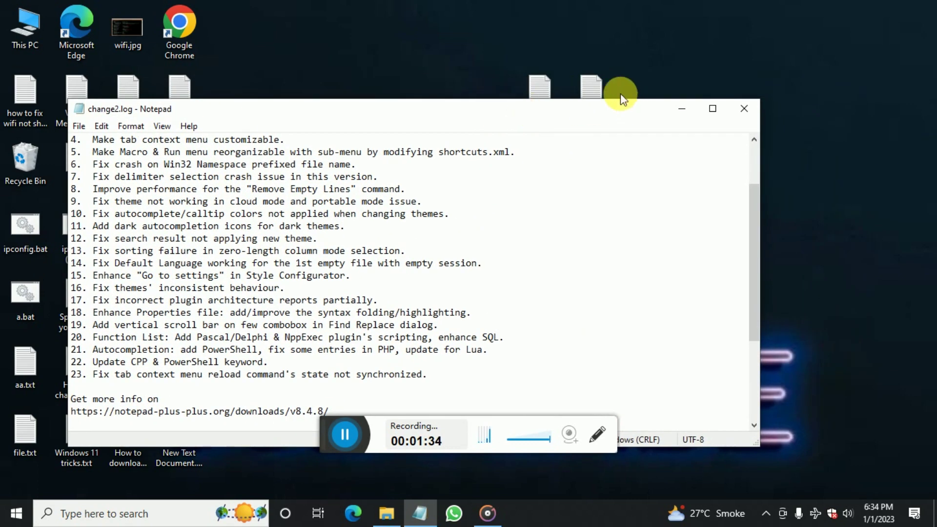
pyautogui.click(598, 90)
pyautogui.doubleClick(598, 96)
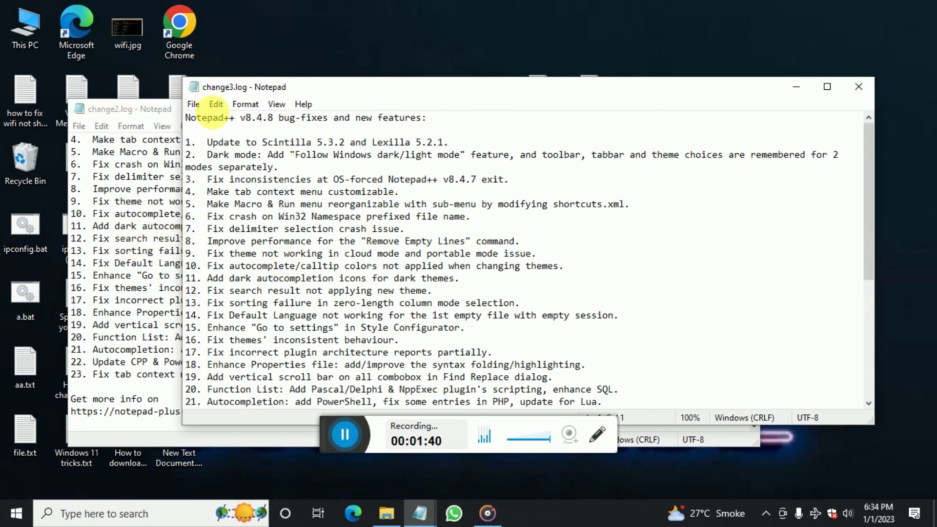
pyautogui.click(858, 87)
pyautogui.click(747, 111)
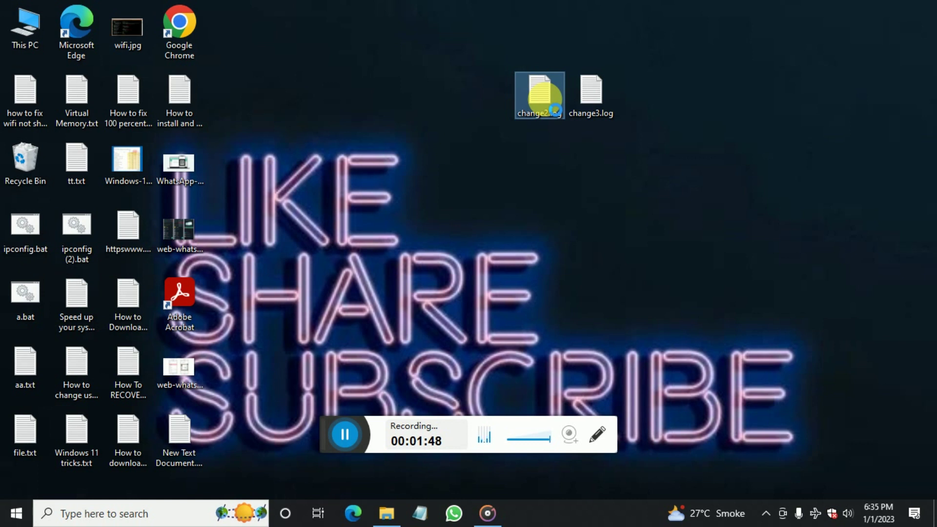
# - Open change2.log in Notepad++ from its right-click menu, then minimize Notepad++
pyautogui.rightClick(545, 99)
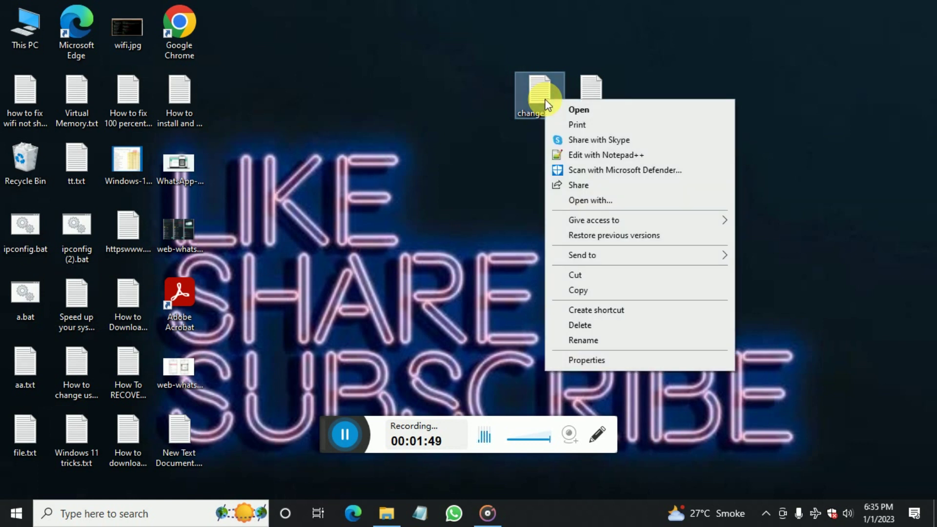
pyautogui.click(583, 154)
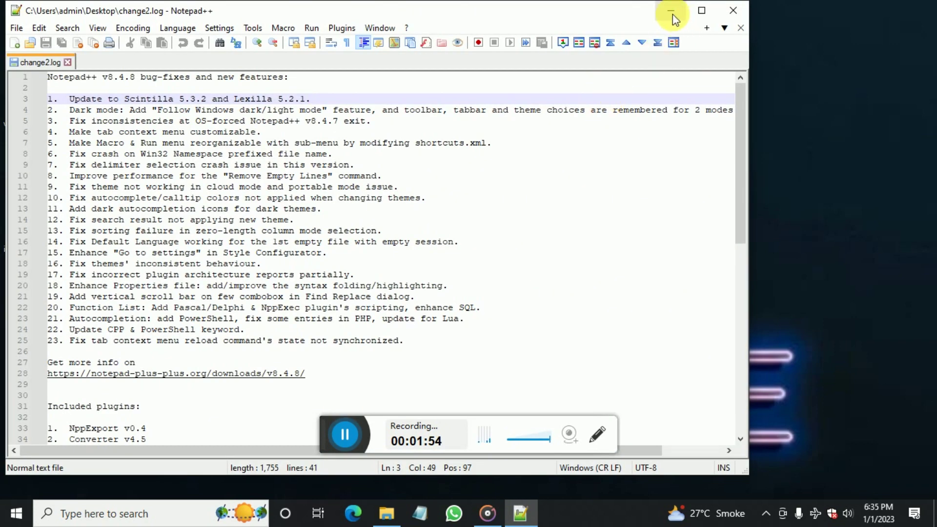
pyautogui.click(673, 15)
# - Open change3.log with Edit with Notepad++, then display the change2.log tab
pyautogui.doubleClick(583, 108)
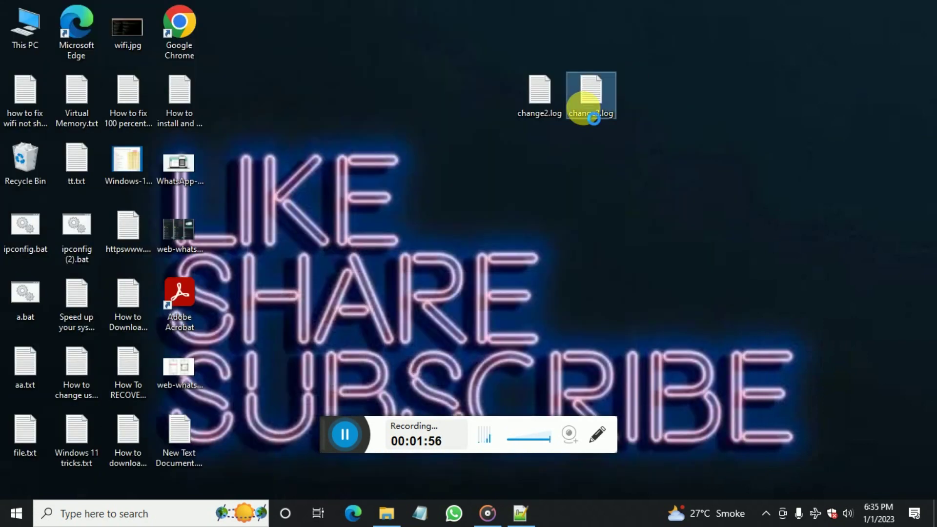
pyautogui.rightClick(591, 113)
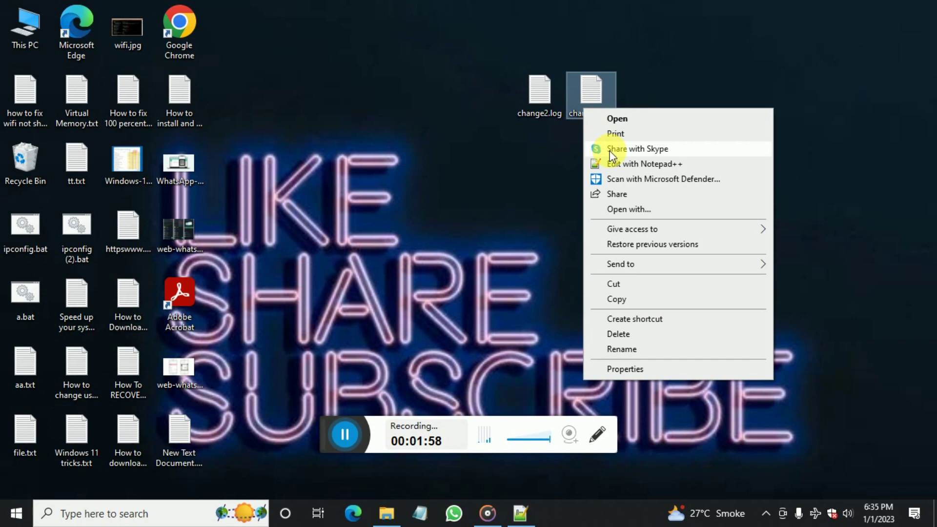
pyautogui.click(623, 156)
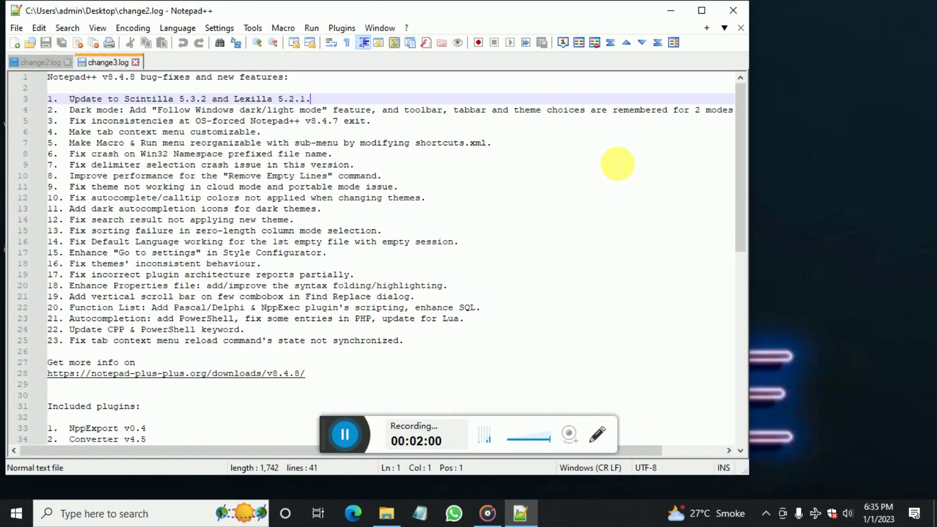
pyautogui.click(41, 62)
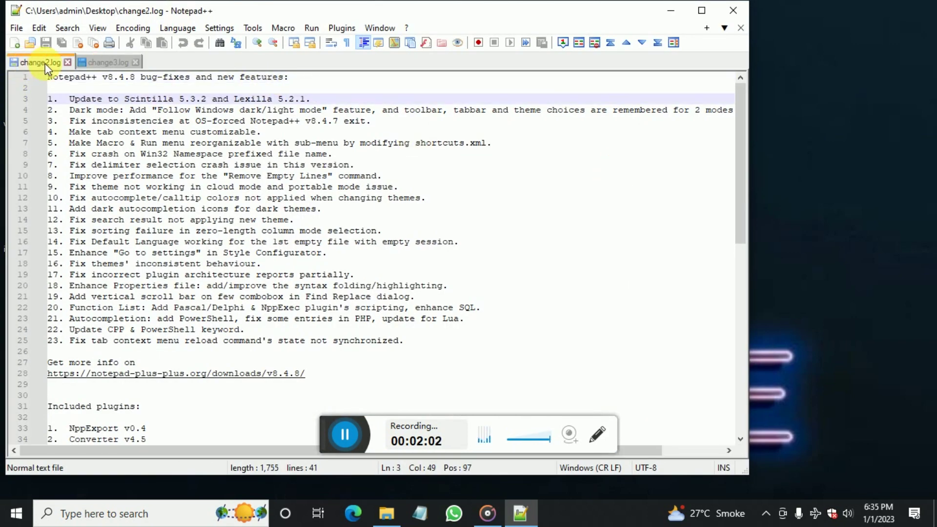
pyautogui.click(84, 63)
pyautogui.click(32, 64)
# - Set change2.log as first to compare, then compare change3.log against it
pyautogui.click(341, 29)
pyautogui.moveTo(365, 44)
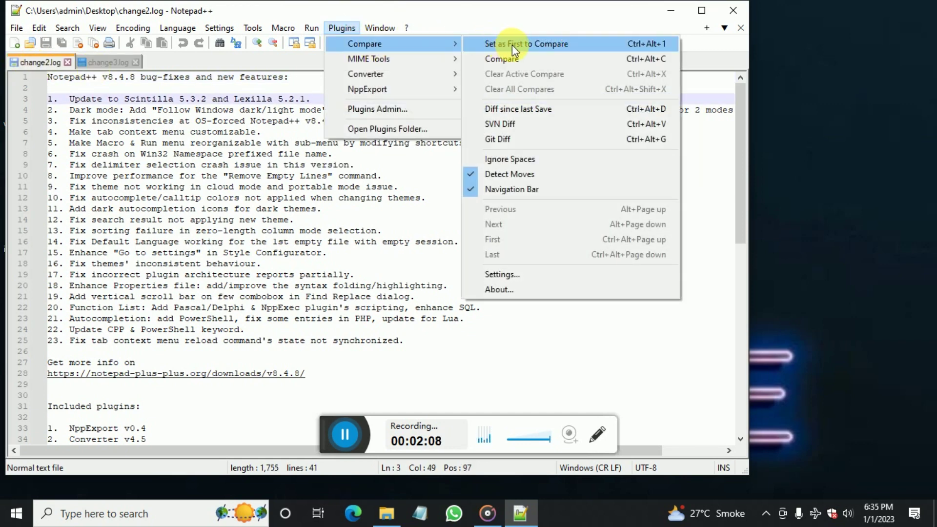
pyautogui.click(512, 45)
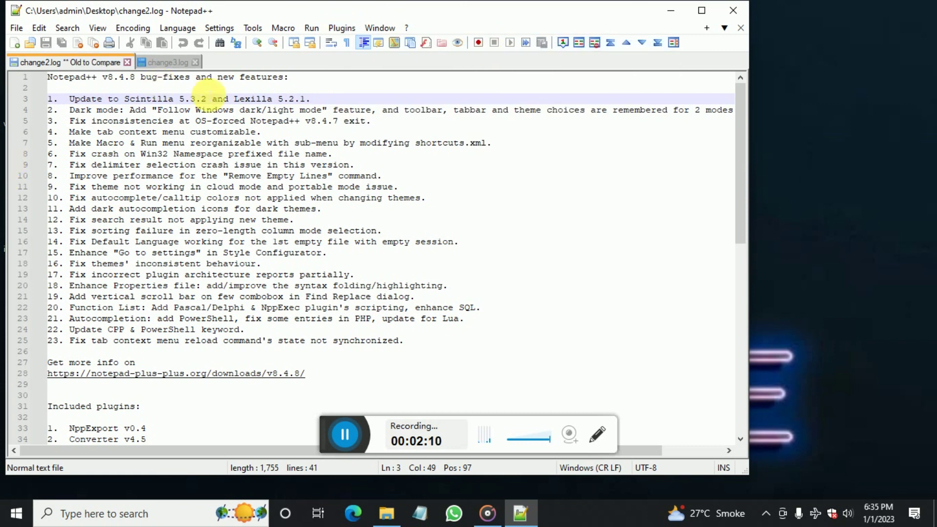
pyautogui.click(157, 64)
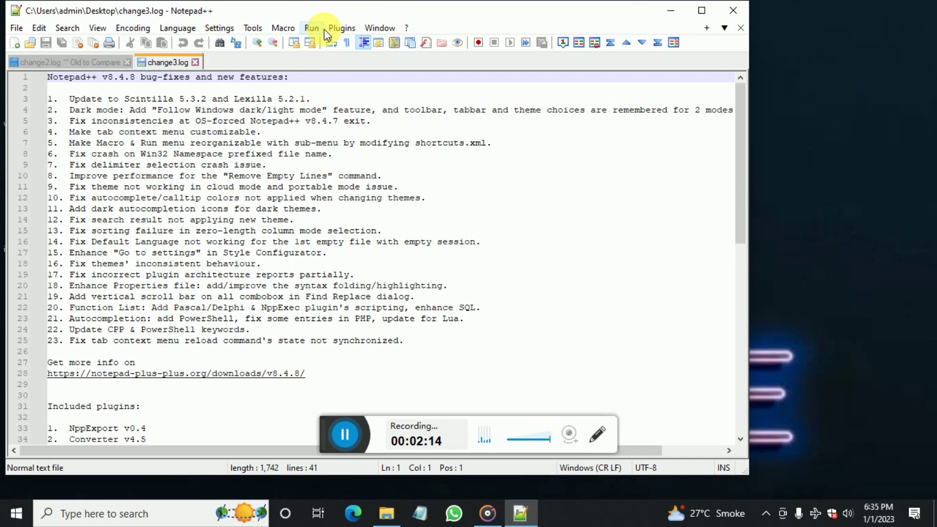
pyautogui.click(342, 29)
pyautogui.moveTo(388, 44)
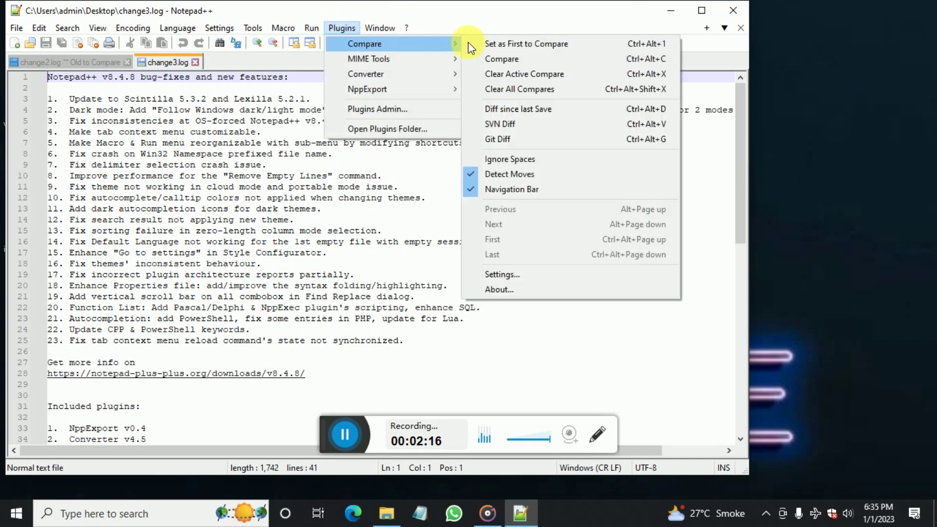
pyautogui.click(508, 58)
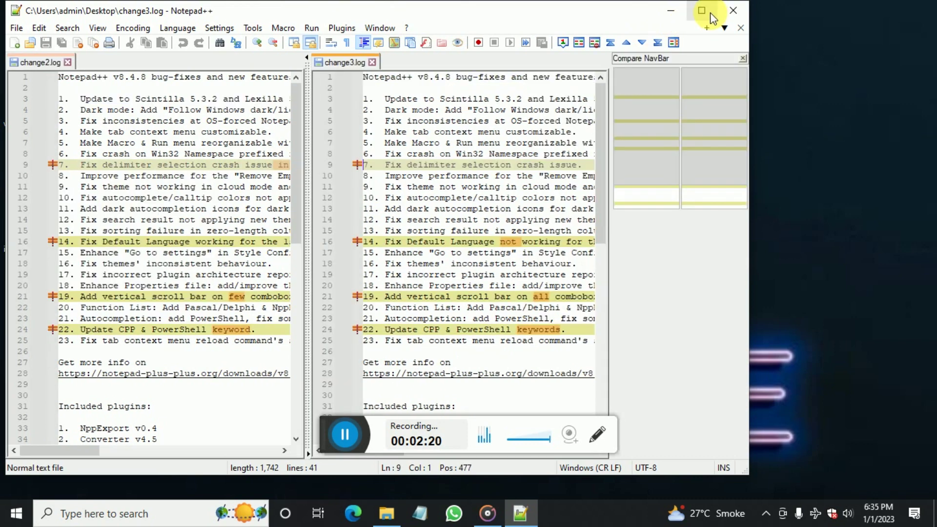
# - Maximize the comparison window and select the differing text on line 9 in both panes
pyautogui.click(704, 13)
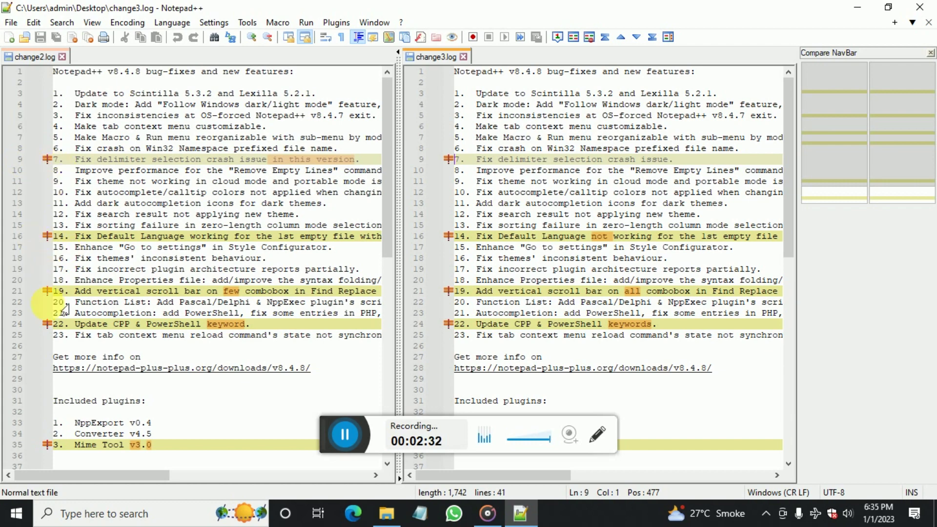
pyautogui.scroll(-5, 146, 352)
pyautogui.scroll(2, 146, 352)
pyautogui.scroll(2, 161, 362)
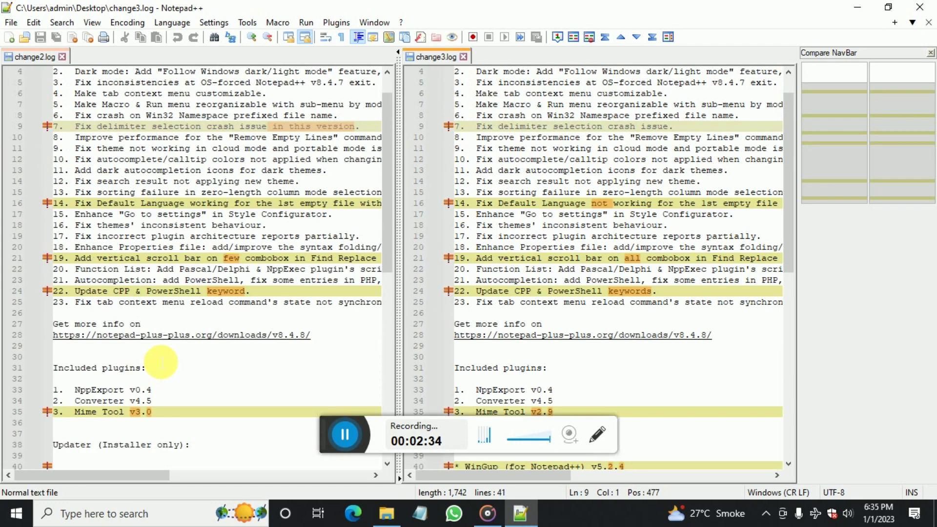
pyautogui.scroll(3, 162, 363)
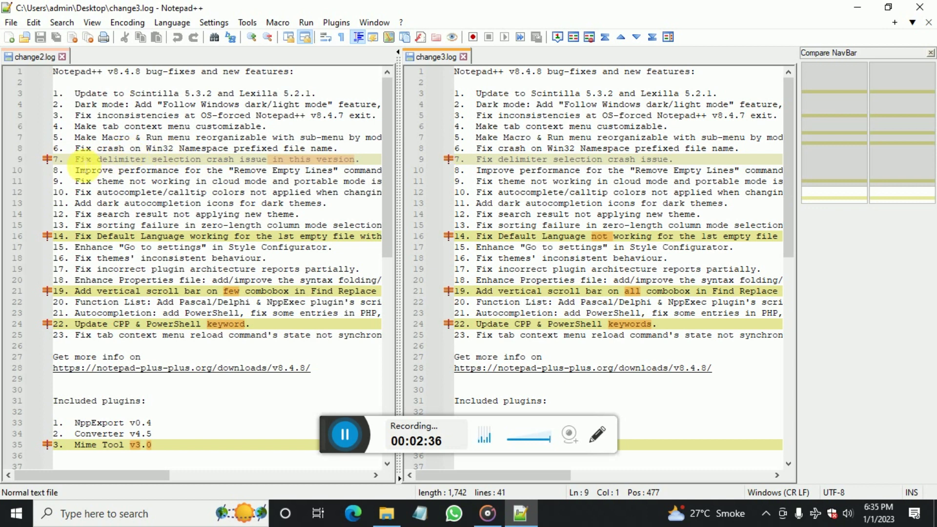
pyautogui.click(273, 160)
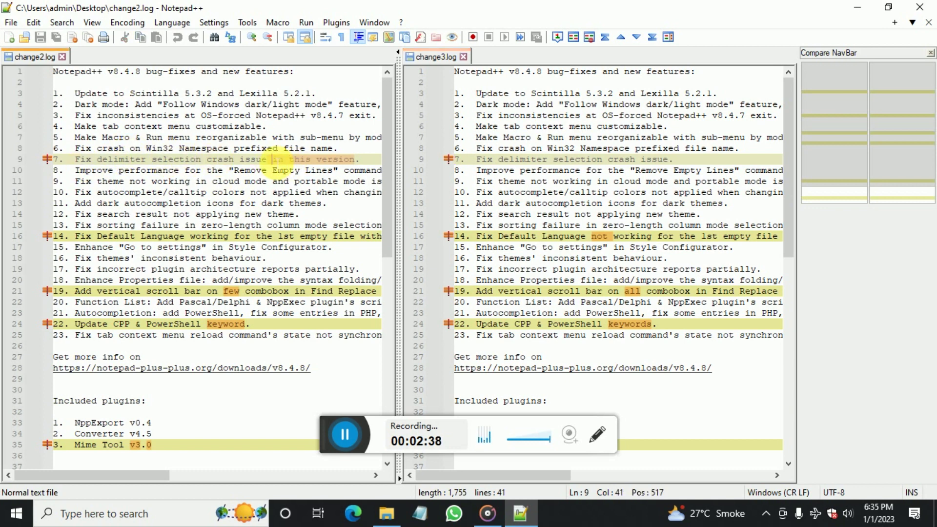
pyautogui.moveTo(272, 160); pyautogui.dragTo(344, 159)
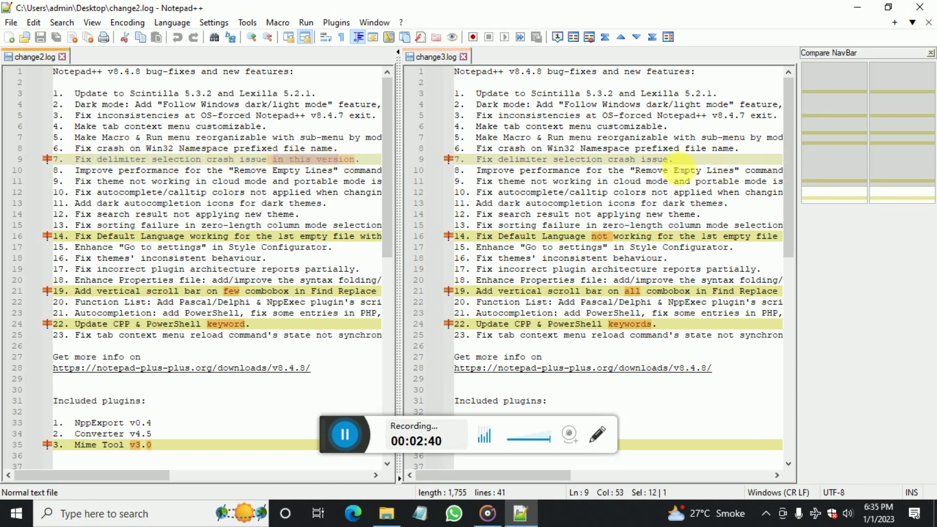
pyautogui.moveTo(668, 159); pyautogui.dragTo(673, 160)
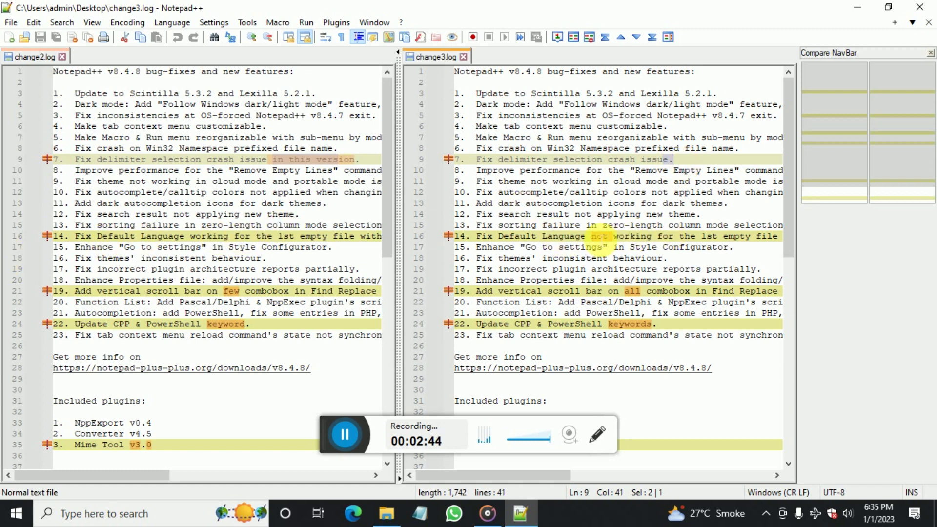
# - Inspect the differing words on lines 16 and 21, including 'not' and 'all'
pyautogui.doubleClick(599, 236)
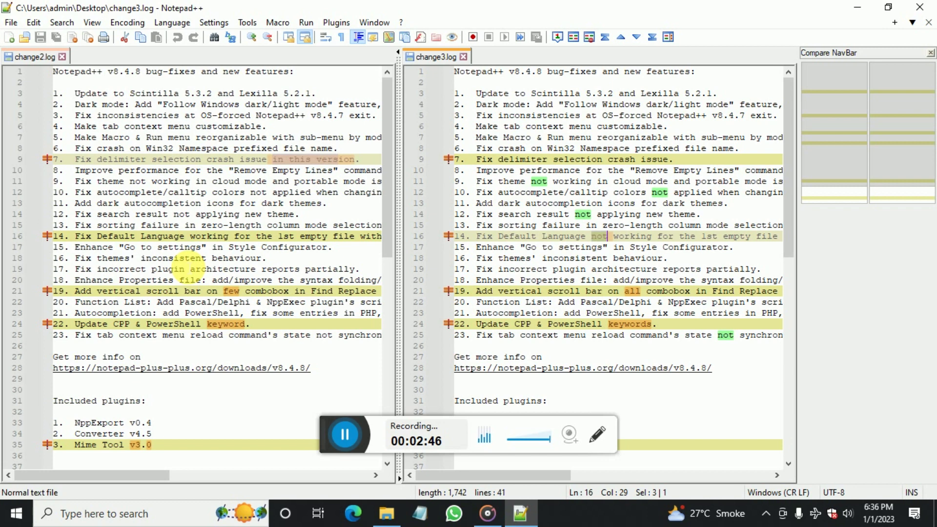
pyautogui.click(189, 237)
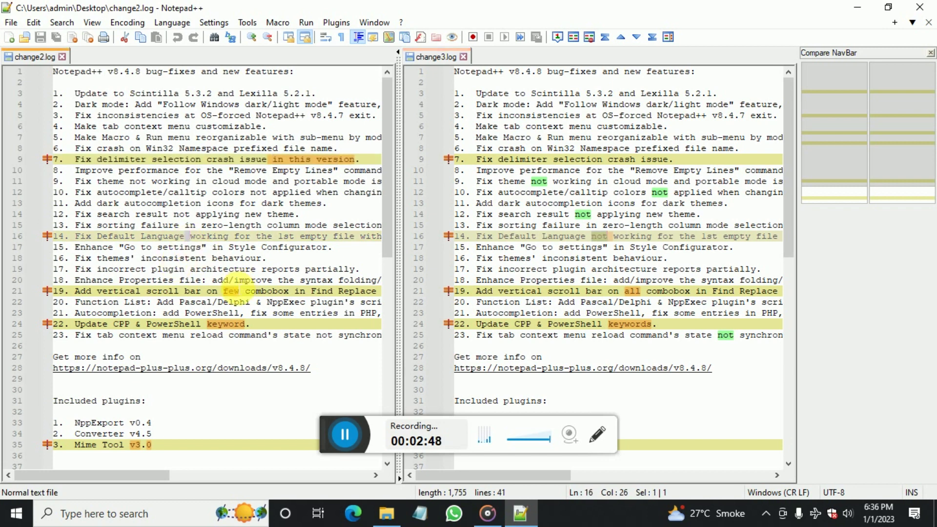
pyautogui.click(235, 291)
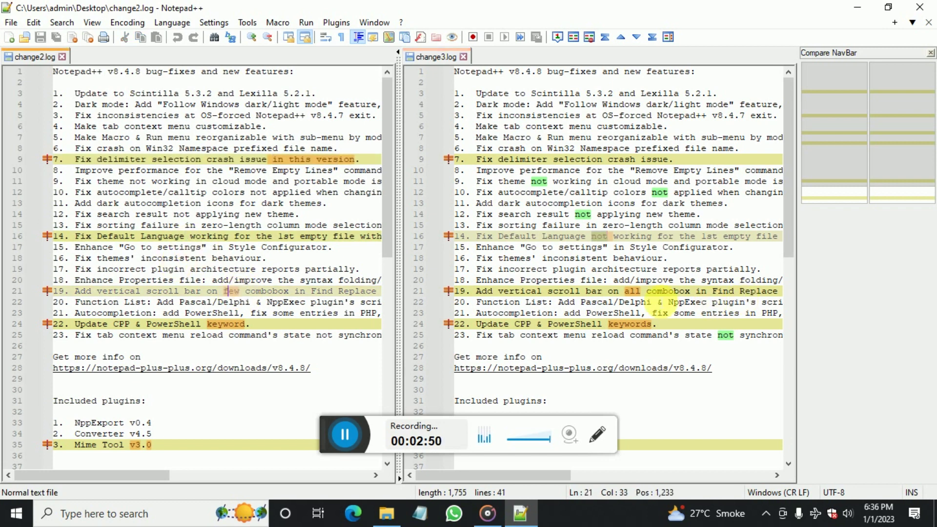
pyautogui.doubleClick(631, 290)
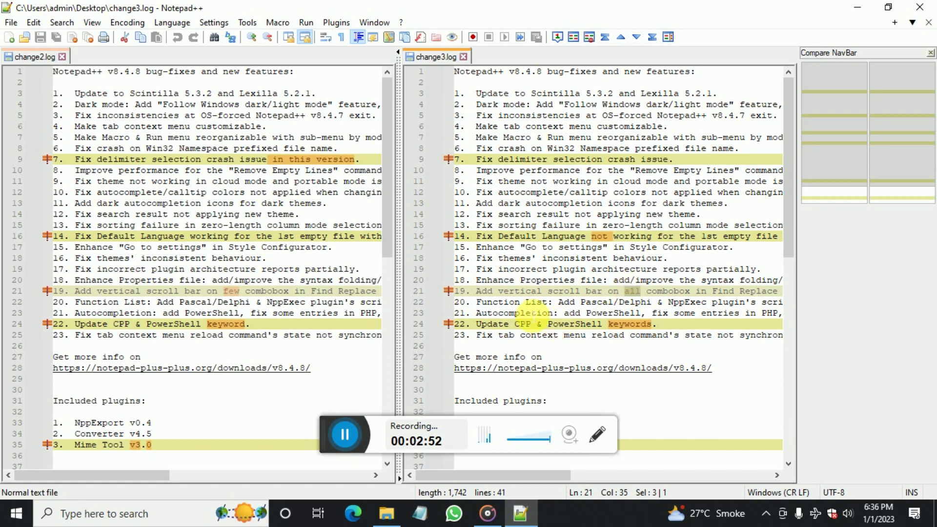
pyautogui.scroll(-4, 551, 330)
pyautogui.scroll(-4, 528, 315)
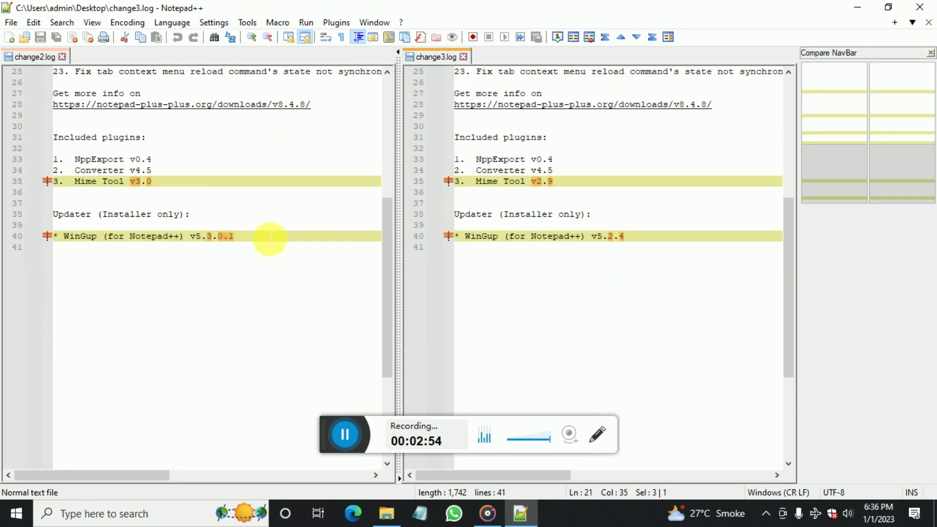
# - Delete the WinGup version text on line 40 of change2.log, leaving it blank
pyautogui.moveTo(264, 237); pyautogui.dragTo(51, 238)
pyautogui.press('Delete')
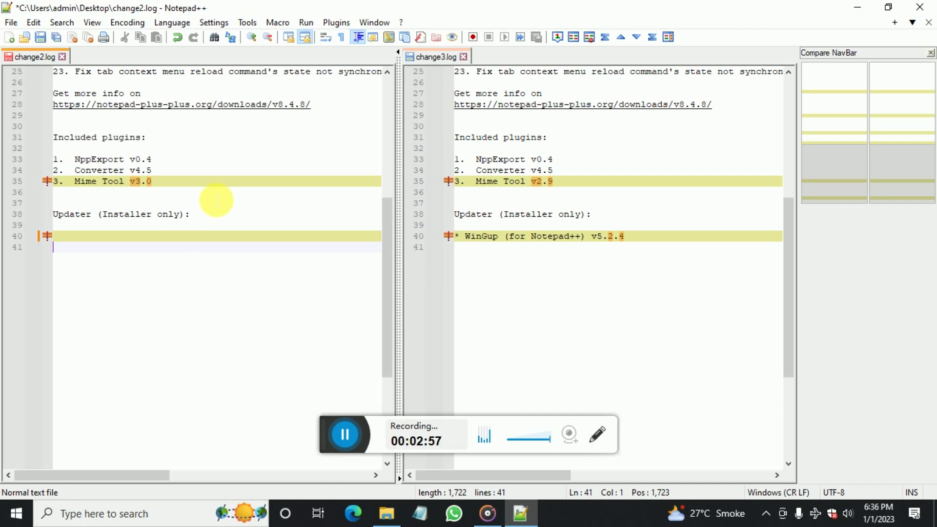
pyautogui.click(216, 193)
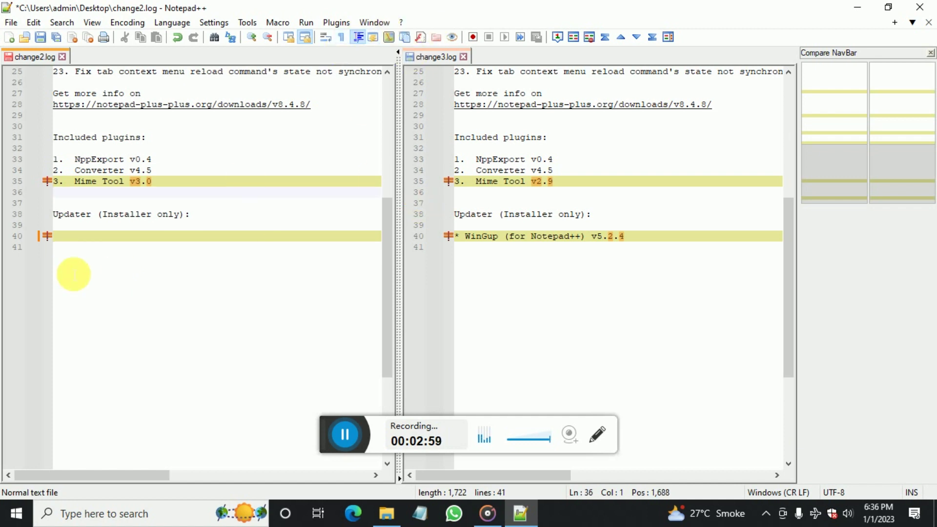
pyautogui.click(73, 235)
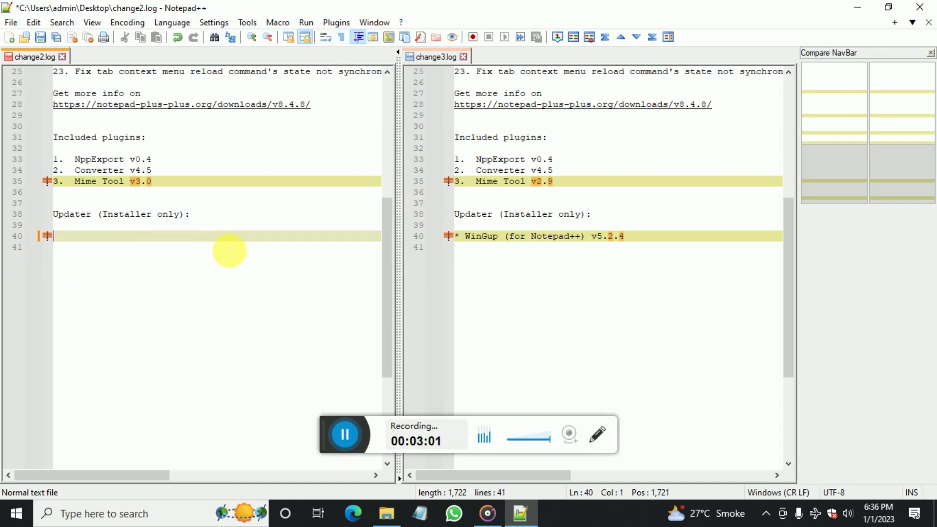